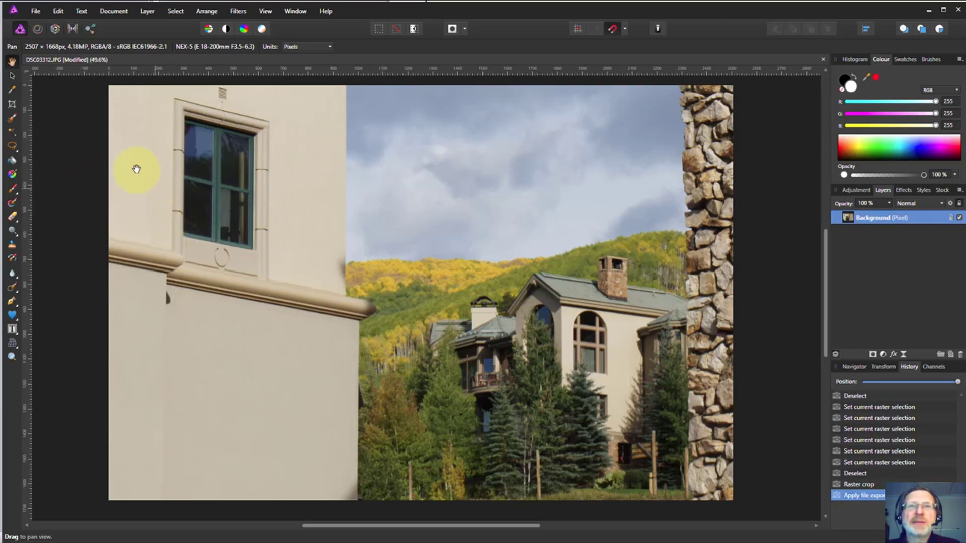
Step: Activate the Free Hand Selection Tool for outlining areas of the photo
{"action": "left_click", "coordinate": [10, 146]}
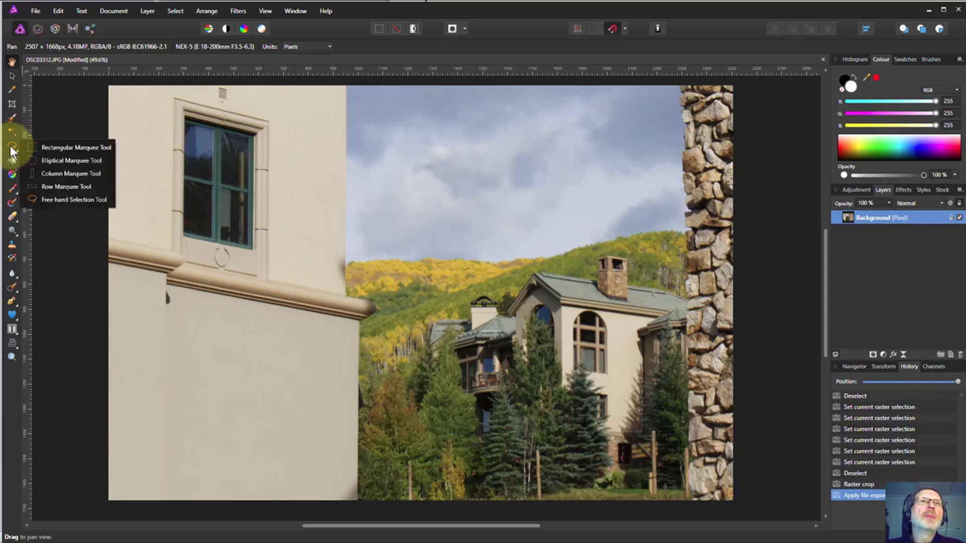
{"action": "left_click", "coordinate": [31, 147]}
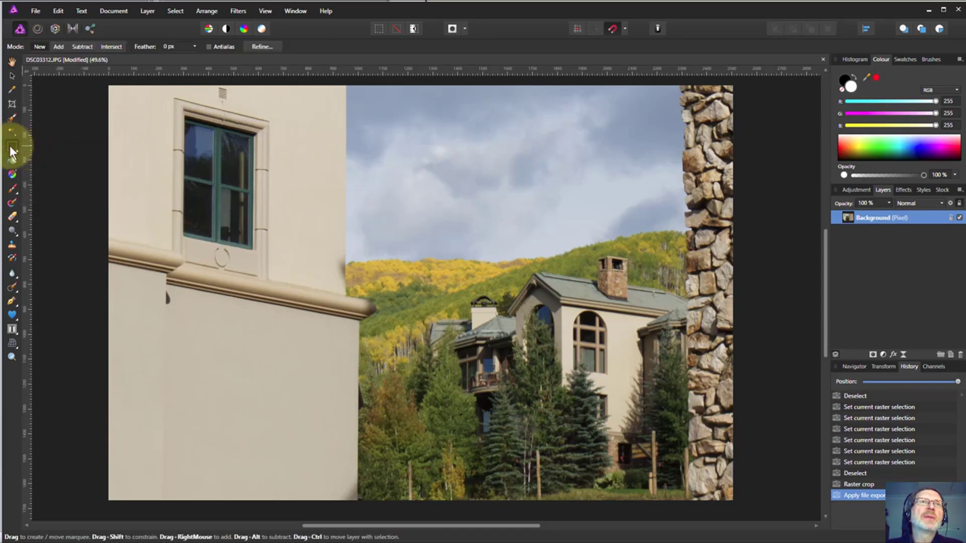
{"action": "left_click", "coordinate": [10, 145]}
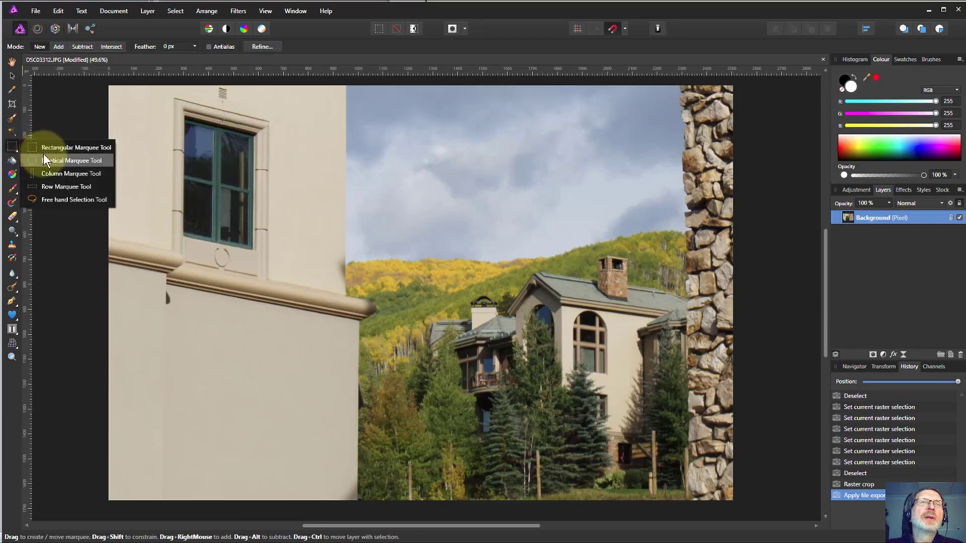
{"action": "left_click", "coordinate": [50, 200]}
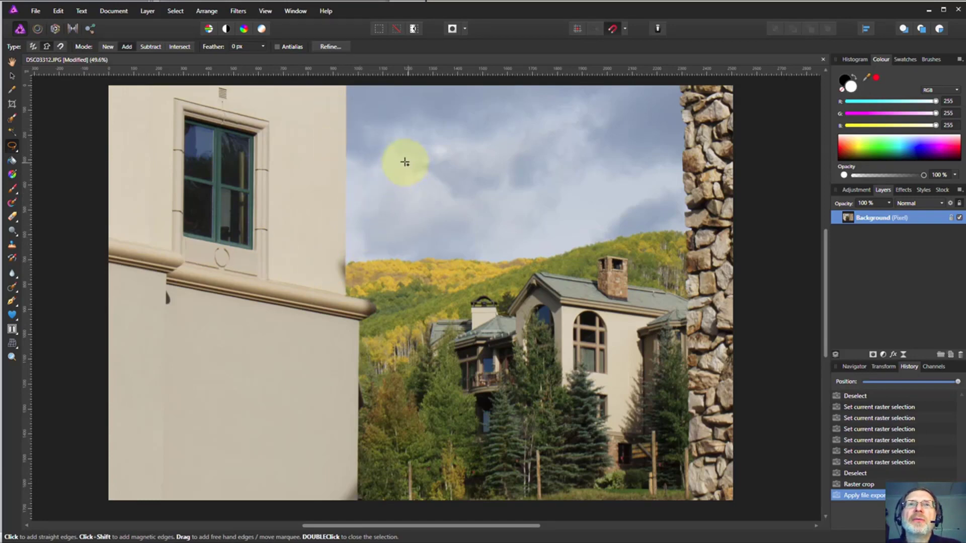
{"action": "left_click", "coordinate": [469, 139]}
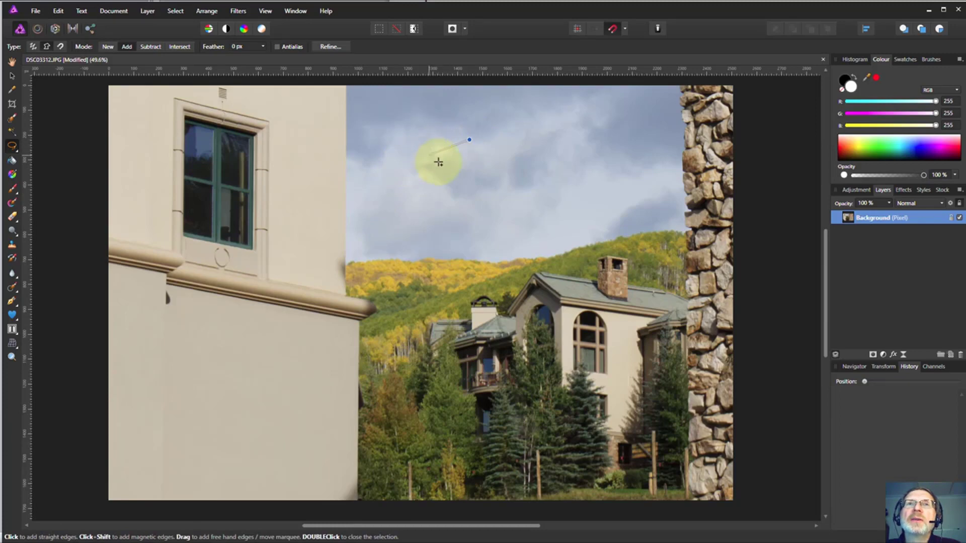
{"action": "left_click", "coordinate": [412, 157]}
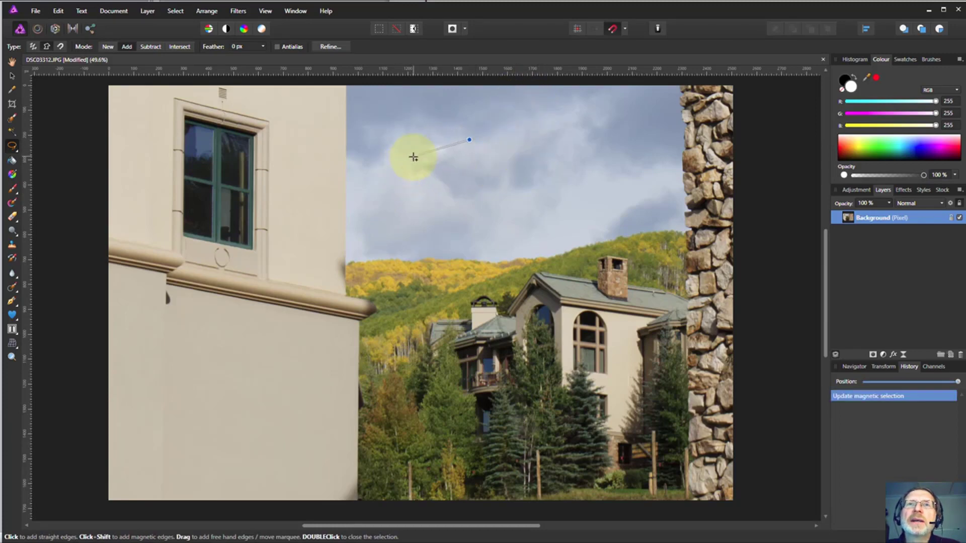
{"action": "left_click", "coordinate": [421, 203]}
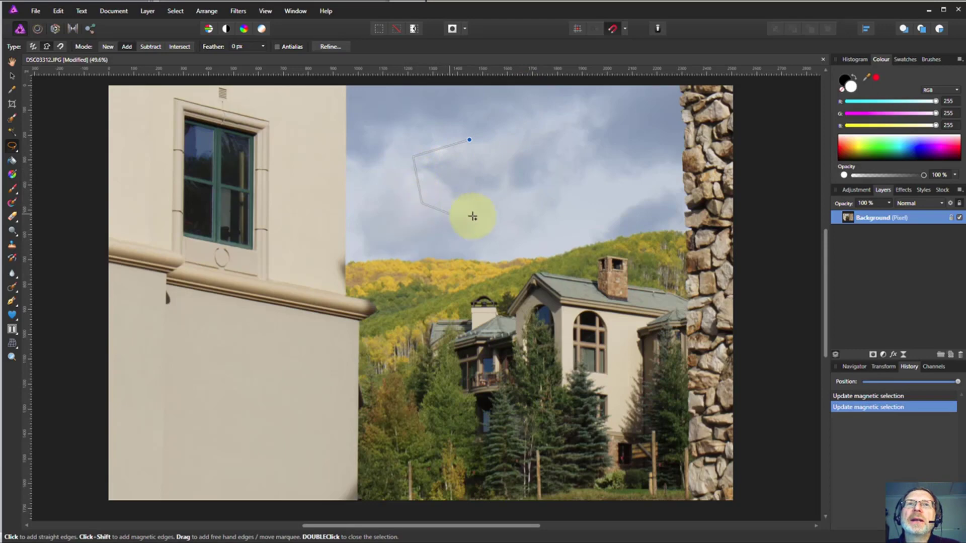
{"action": "left_click", "coordinate": [477, 215]}
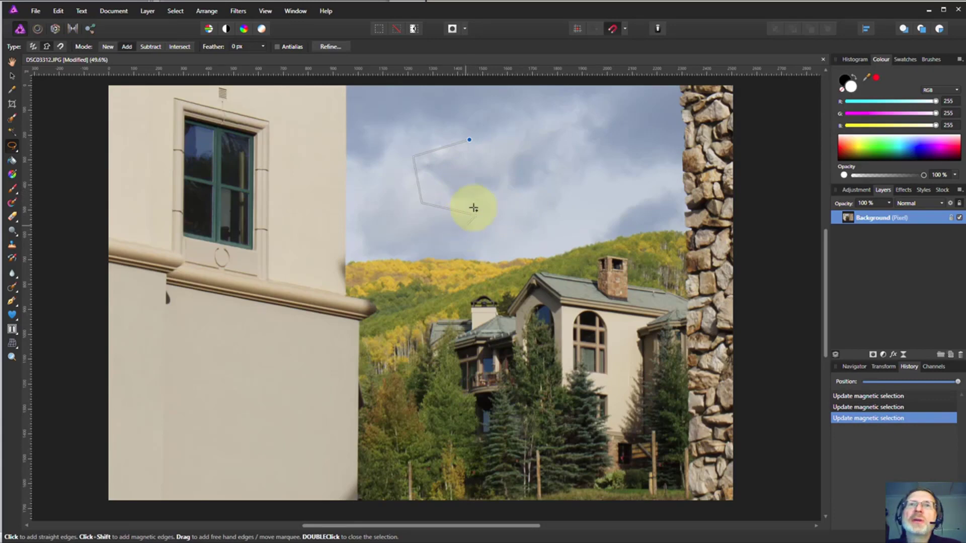
{"action": "key", "text": "ctrl+z"}
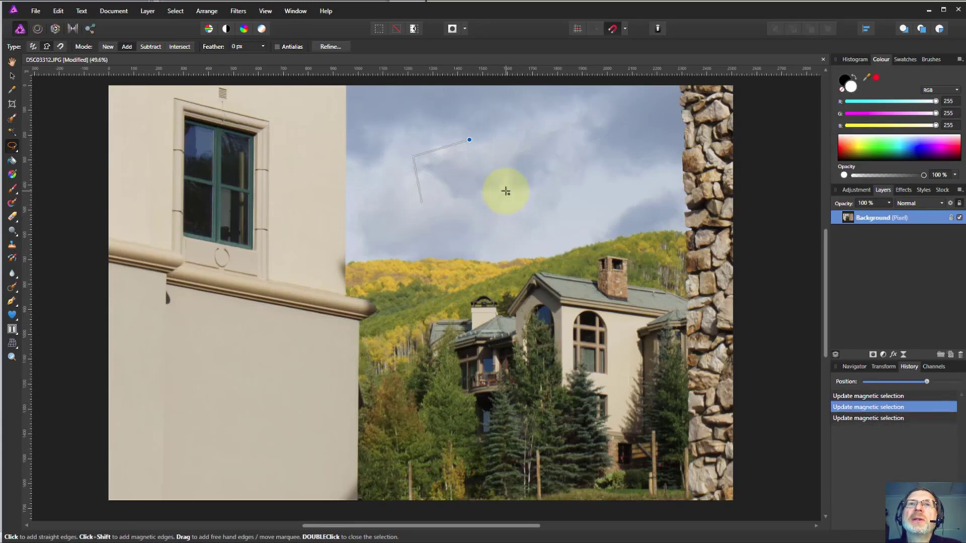
{"action": "key", "text": "ctrl+z"}
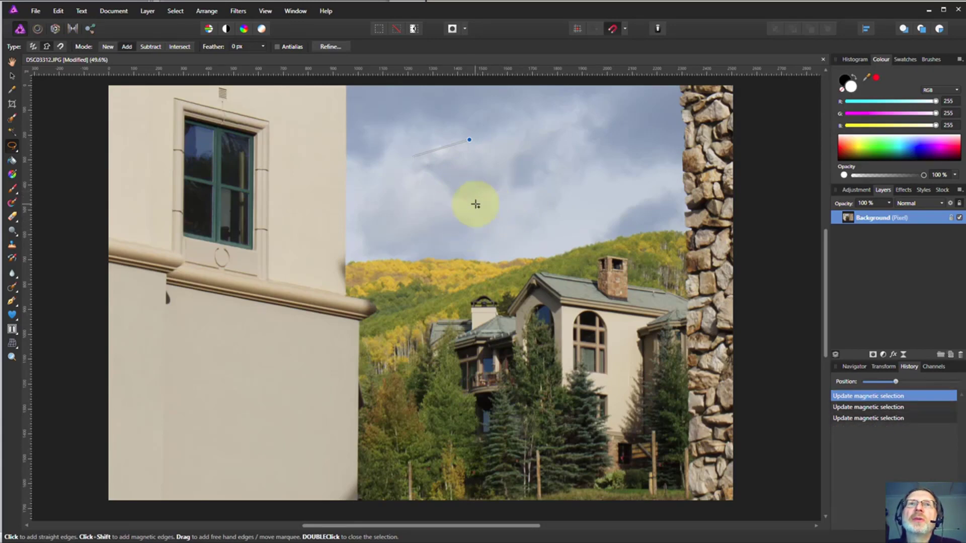
{"action": "key", "text": "ctrl+z"}
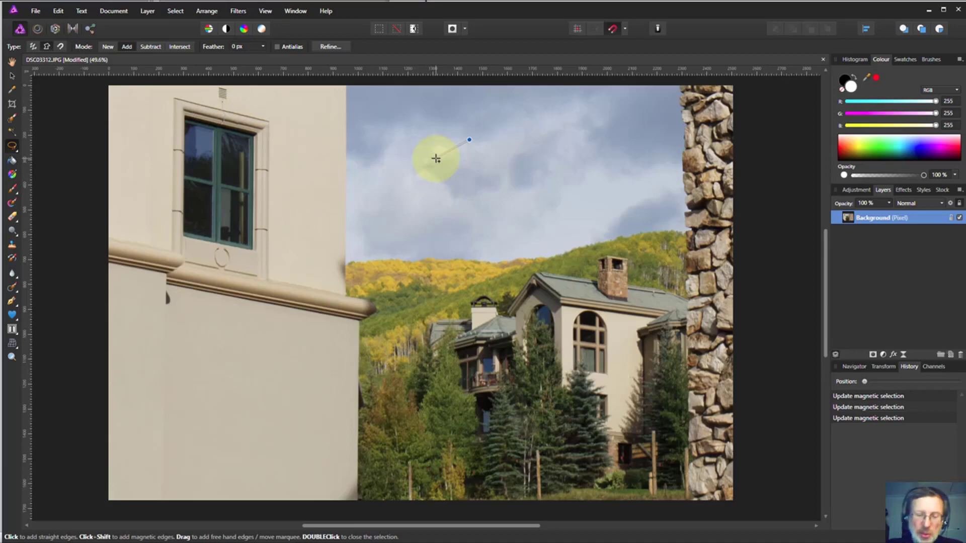
{"action": "key", "text": "Escape"}
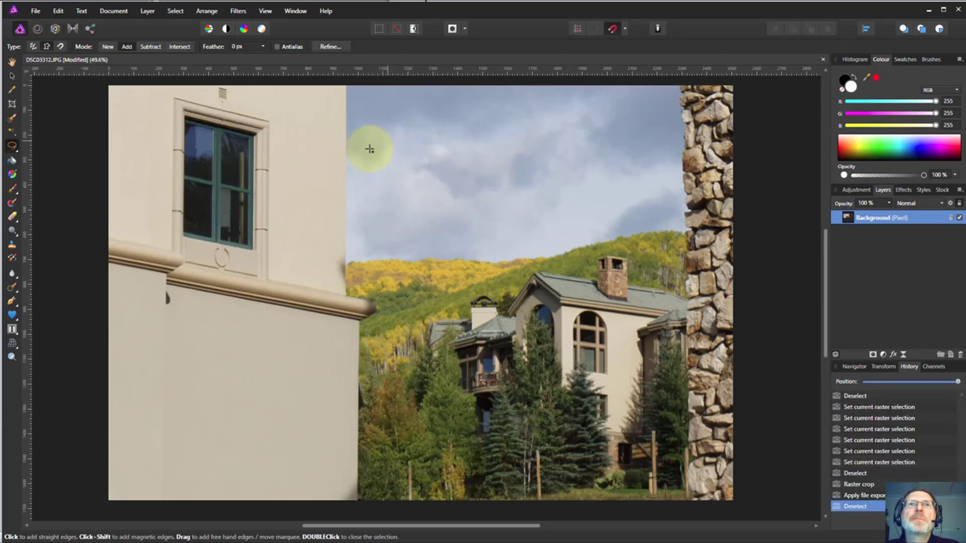
Step: Outline the cream building's edge with straight and magnetic segments from the image's upper border down around the rounded ledge end to its underside
{"action": "left_click", "coordinate": [346, 87]}
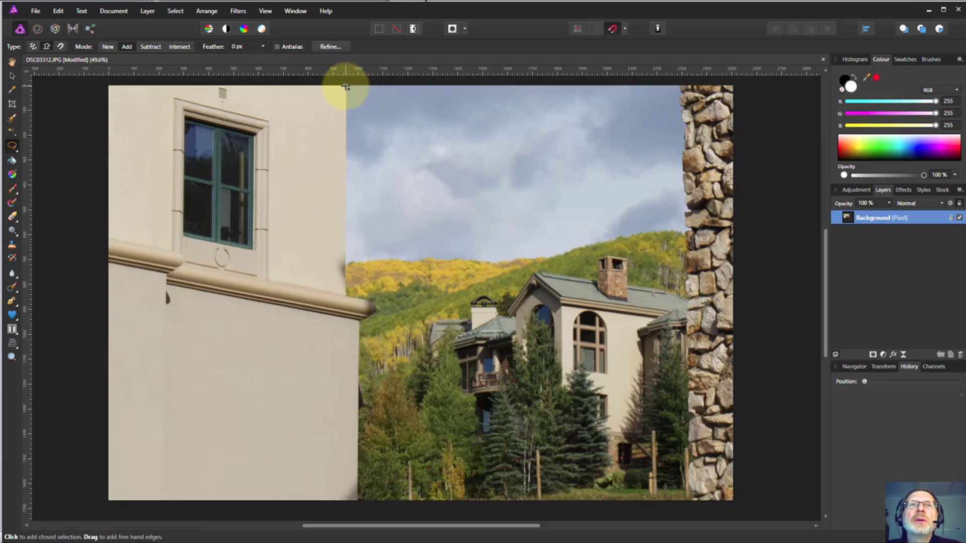
{"action": "left_click", "coordinate": [347, 297]}
{"action": "left_click", "coordinate": [369, 301]}
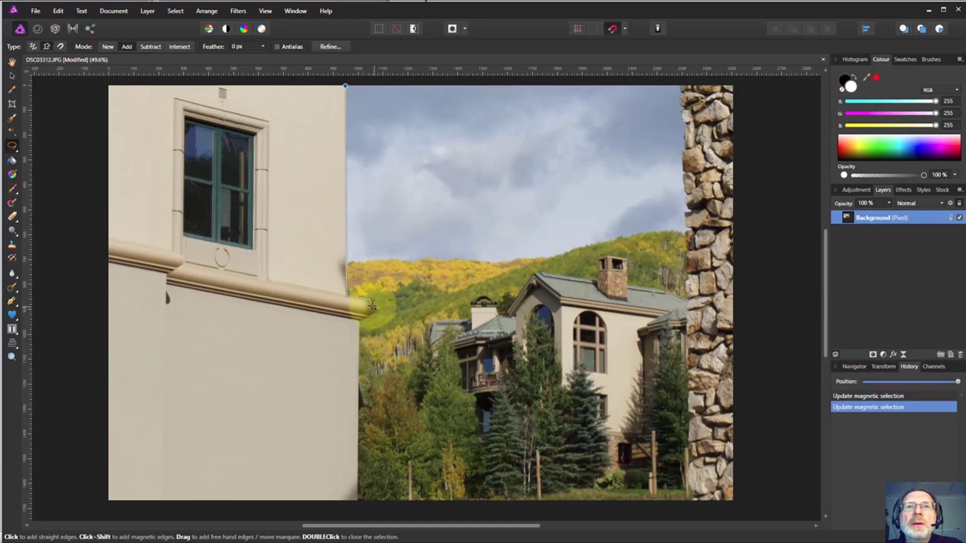
{"action": "scroll", "coordinate": [372, 304], "scroll_direction": "up", "scroll_amount": 1}
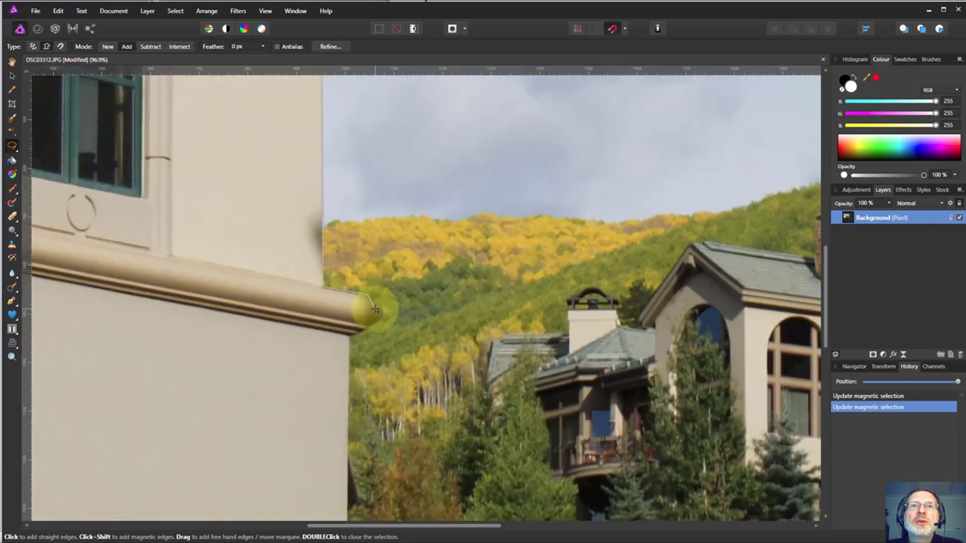
{"action": "scroll", "coordinate": [372, 304], "scroll_direction": "up", "scroll_amount": 1}
{"action": "scroll", "coordinate": [373, 304], "scroll_direction": "up", "scroll_amount": 2}
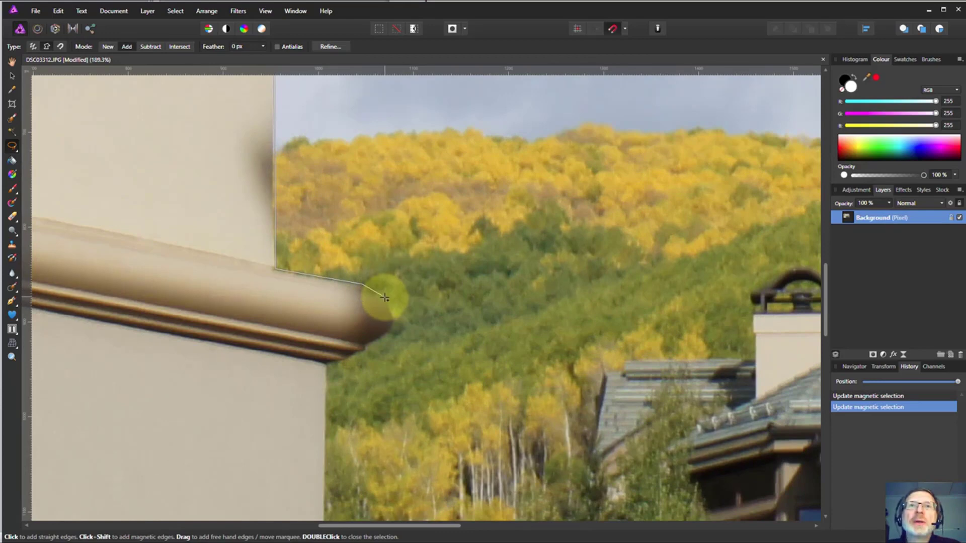
{"action": "scroll", "coordinate": [385, 298], "scroll_direction": "down", "scroll_amount": 1}
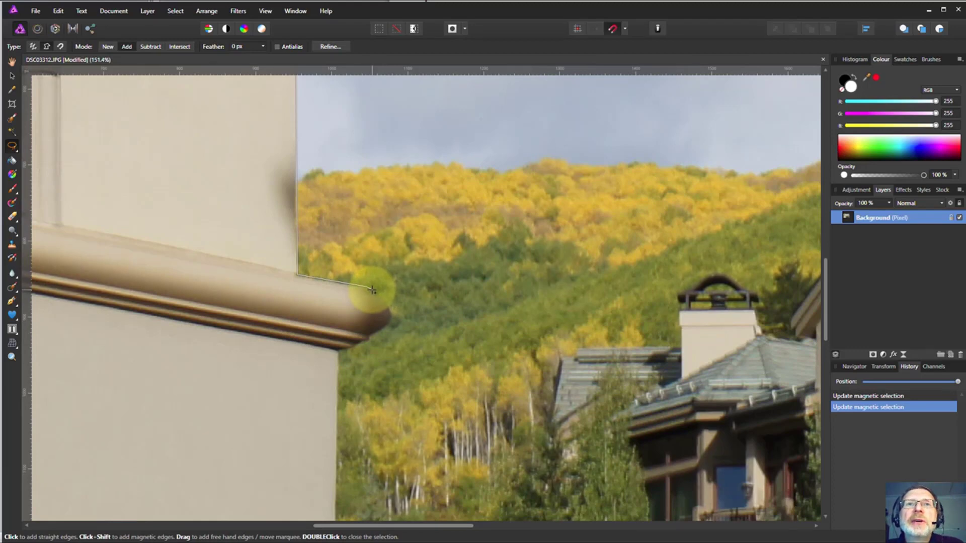
{"action": "left_click", "coordinate": [372, 291]}
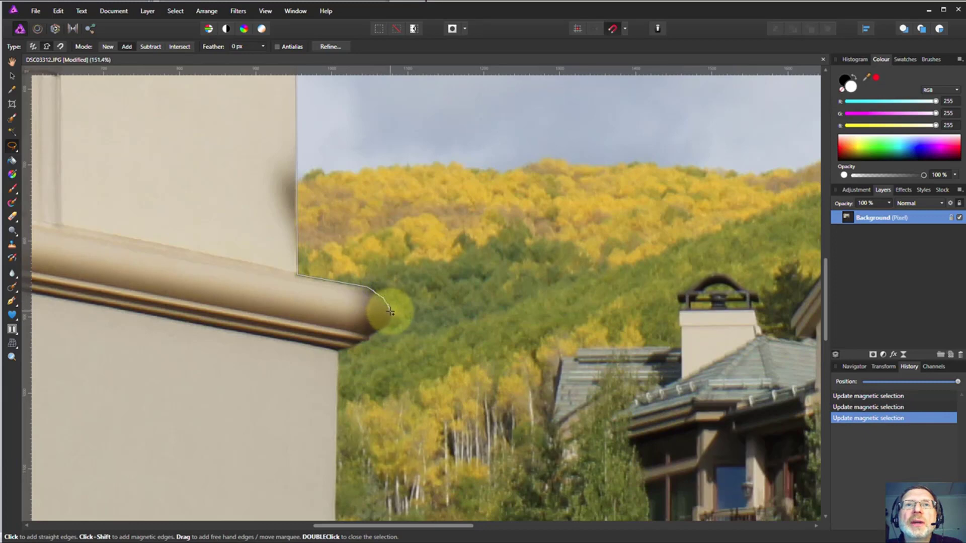
{"action": "left_click", "coordinate": [340, 354], "text": "shift"}
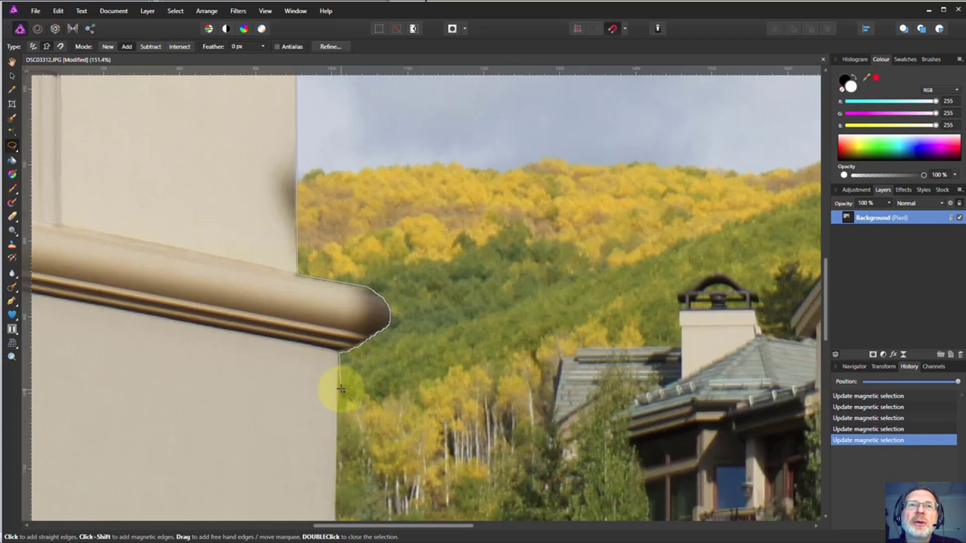
Step: Continue the outline down the wall to the photo's lower border, run it outside the image corners, and close the selection around the cream building
{"action": "scroll", "coordinate": [340, 394], "scroll_direction": "down", "scroll_amount": 1}
{"action": "scroll", "coordinate": [340, 394], "scroll_direction": "down", "scroll_amount": 6}
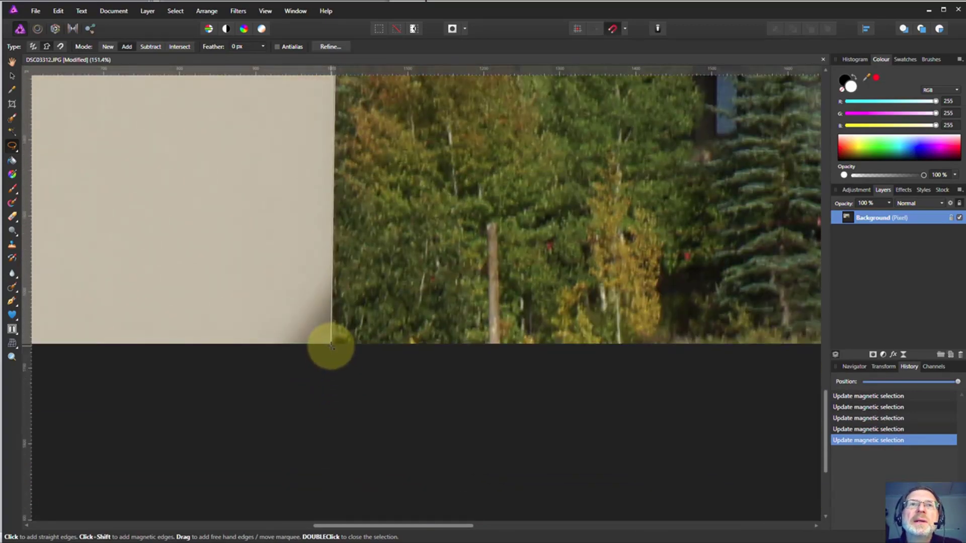
{"action": "left_click", "coordinate": [330, 346]}
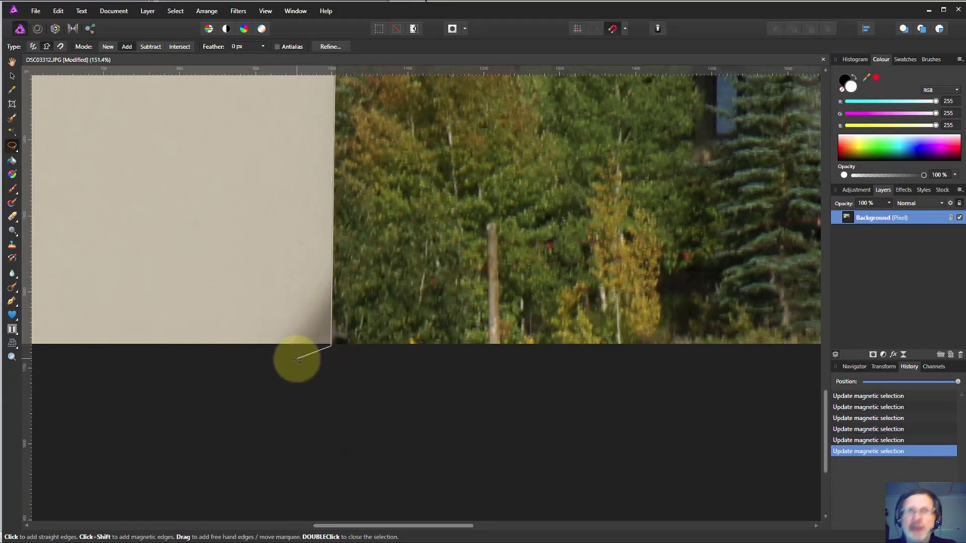
{"action": "key", "text": "ctrl+0"}
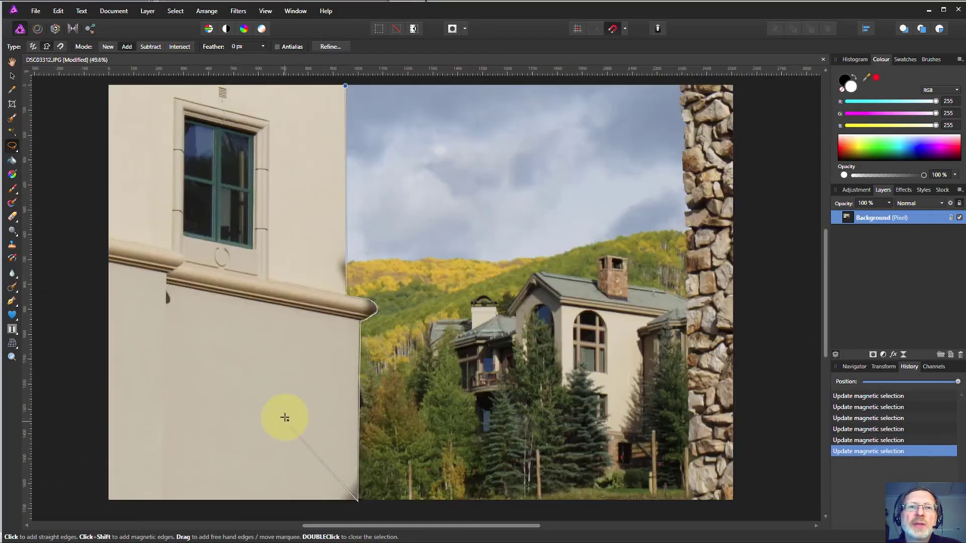
{"action": "left_click", "coordinate": [102, 503]}
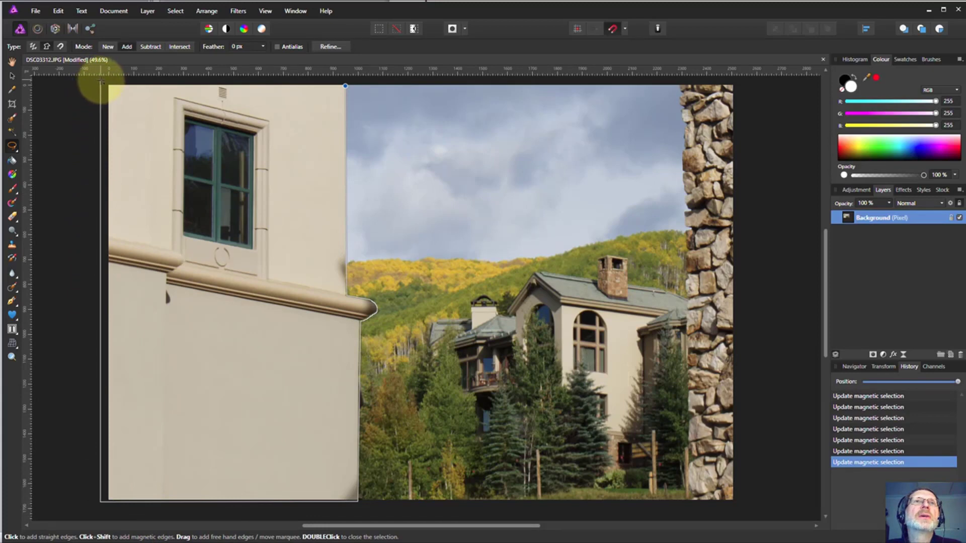
{"action": "left_click", "coordinate": [101, 79]}
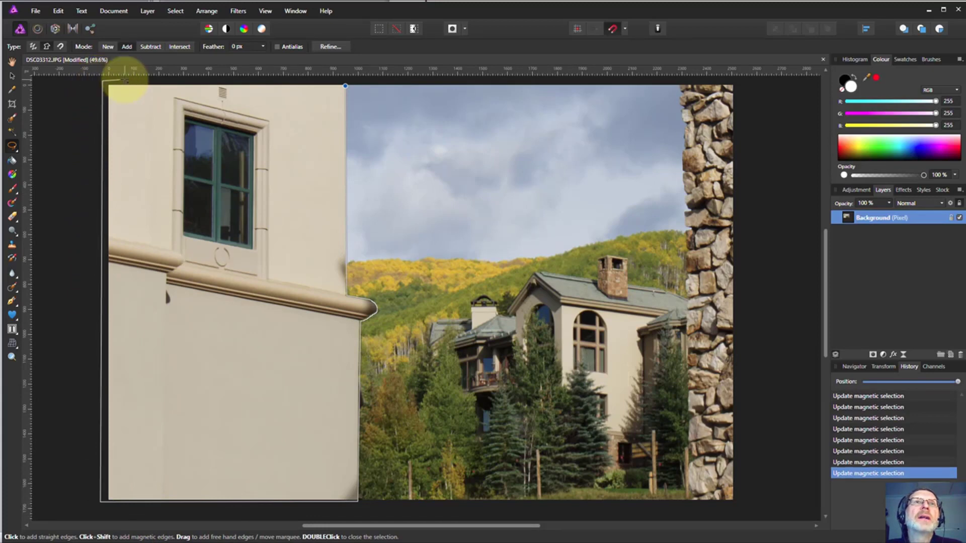
{"action": "left_click", "coordinate": [322, 81]}
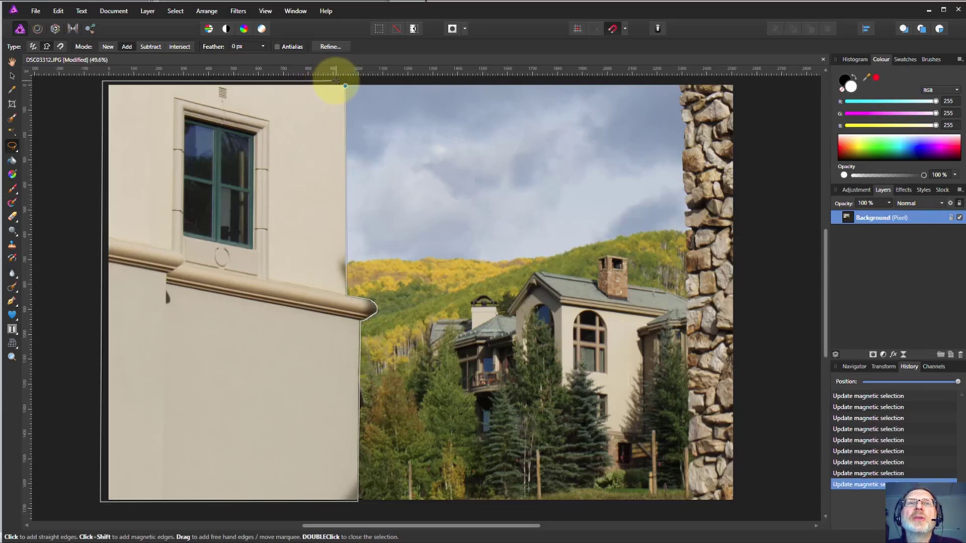
{"action": "double_click", "coordinate": [336, 80]}
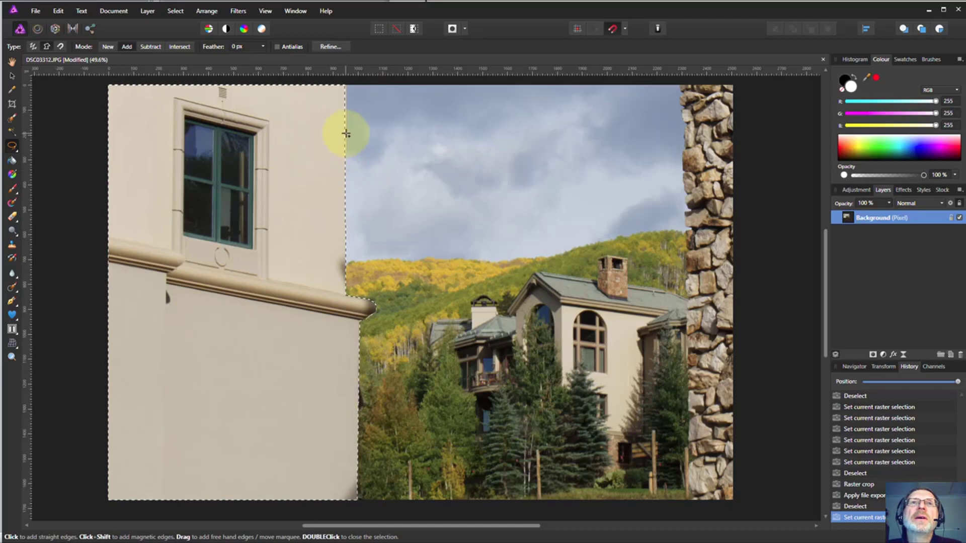
Step: Add the missed thin strip along the cream building's upper edge beside the sky to the selection
{"action": "scroll", "coordinate": [337, 81], "scroll_direction": "up", "scroll_amount": 5}
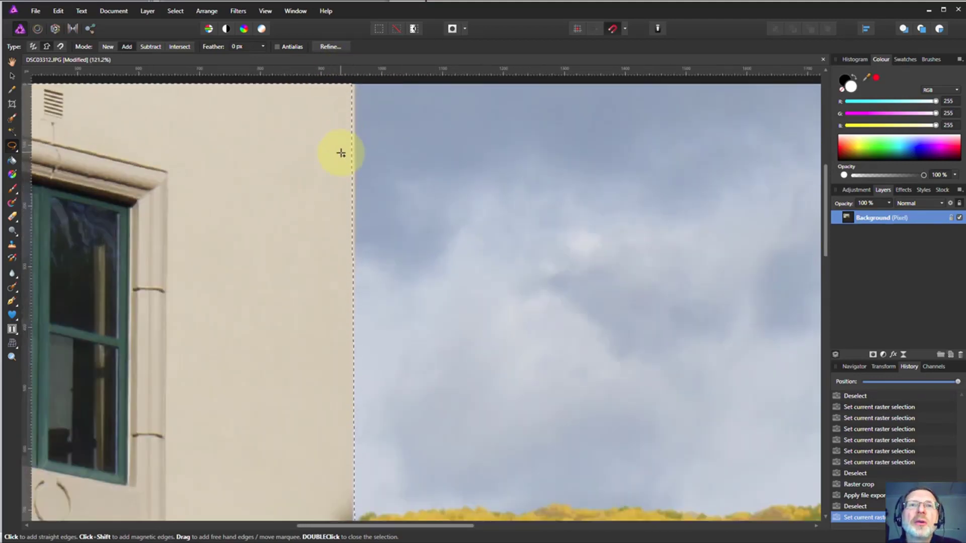
{"action": "scroll", "coordinate": [339, 151], "scroll_direction": "up", "scroll_amount": 1}
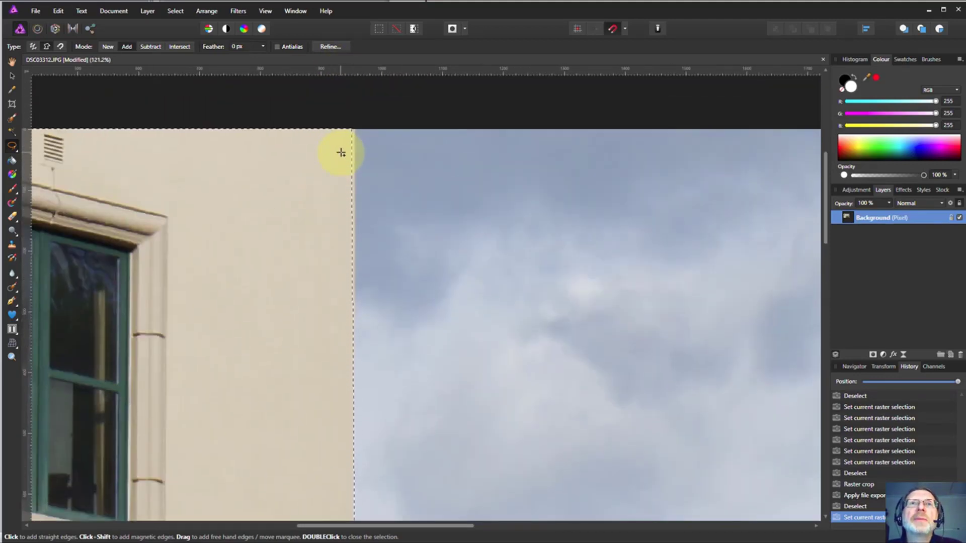
{"action": "left_click", "coordinate": [126, 46]}
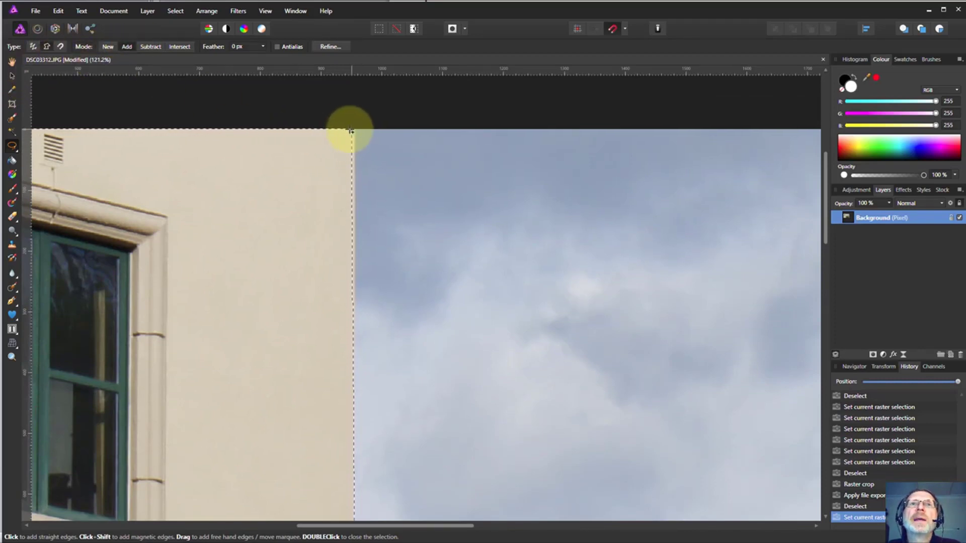
{"action": "left_click", "coordinate": [321, 121]}
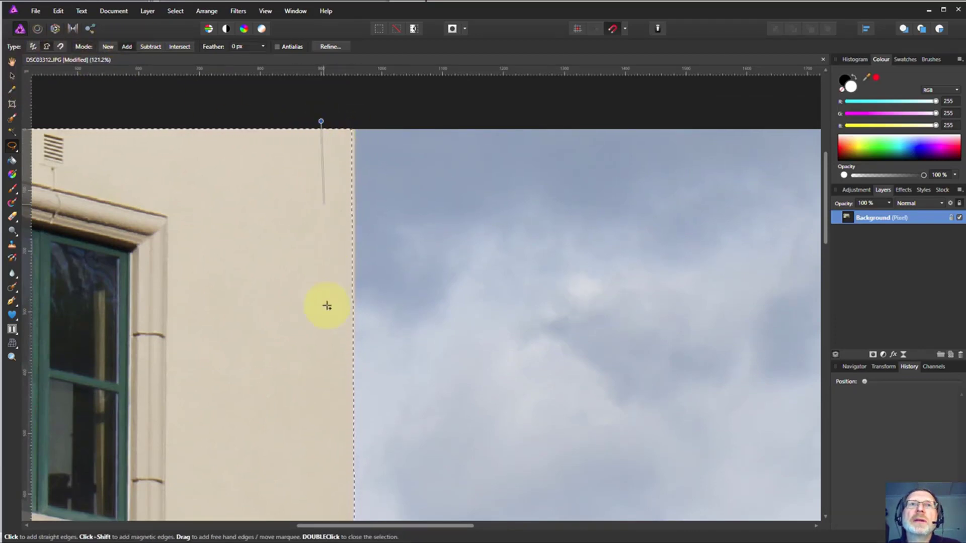
{"action": "left_click", "coordinate": [351, 425]}
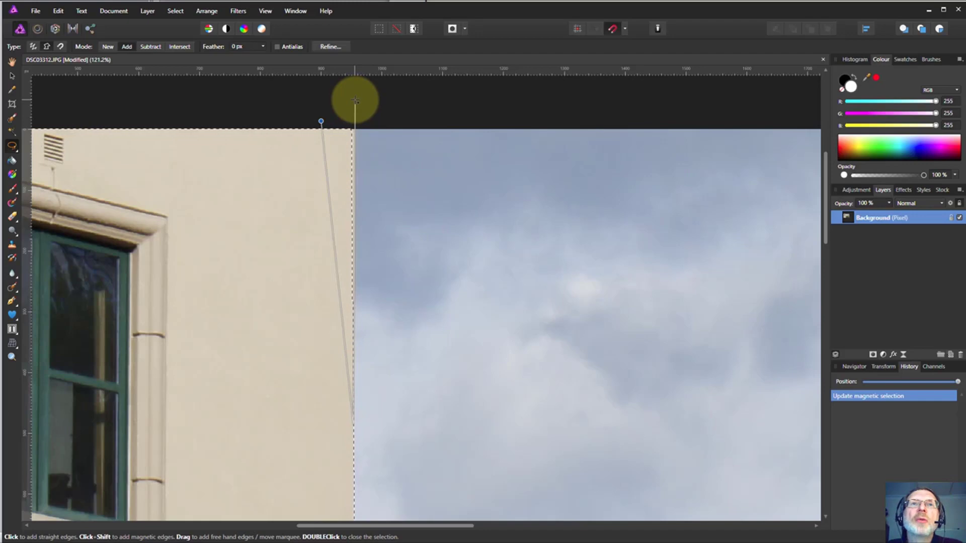
{"action": "double_click", "coordinate": [355, 101]}
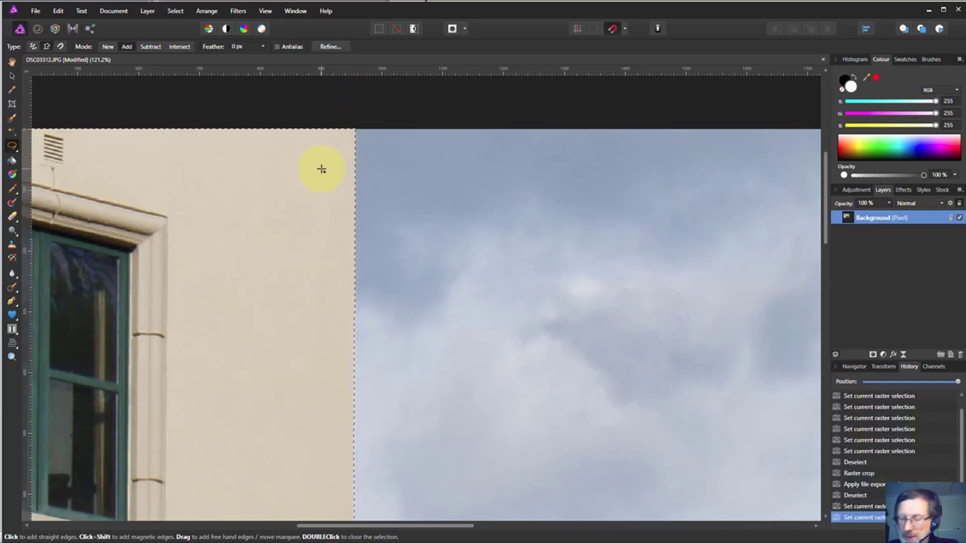
Step: Add a closed freehand area in the clouds to the existing selection and then deselect everything
{"action": "key", "text": "ctrl+0"}
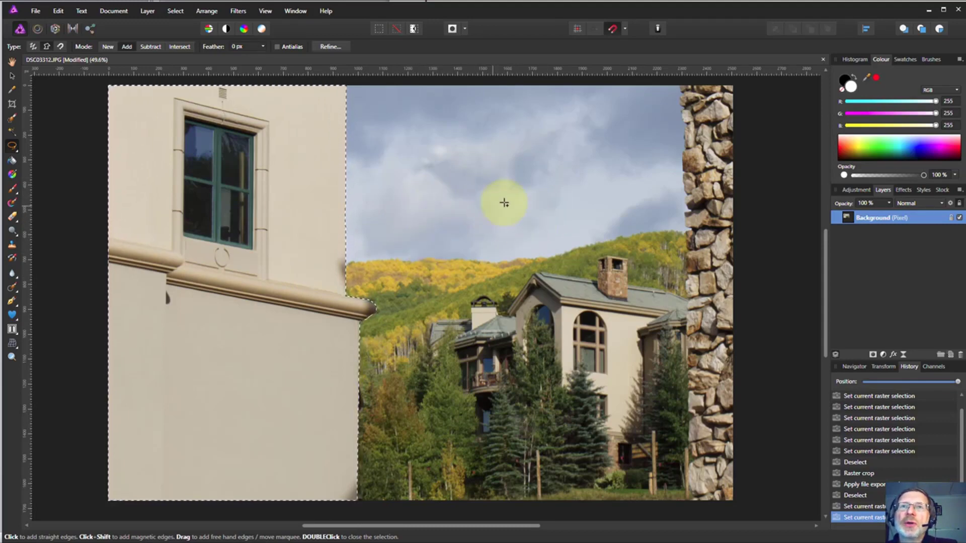
{"action": "left_click", "coordinate": [470, 139]}
{"action": "left_click", "coordinate": [516, 157]}
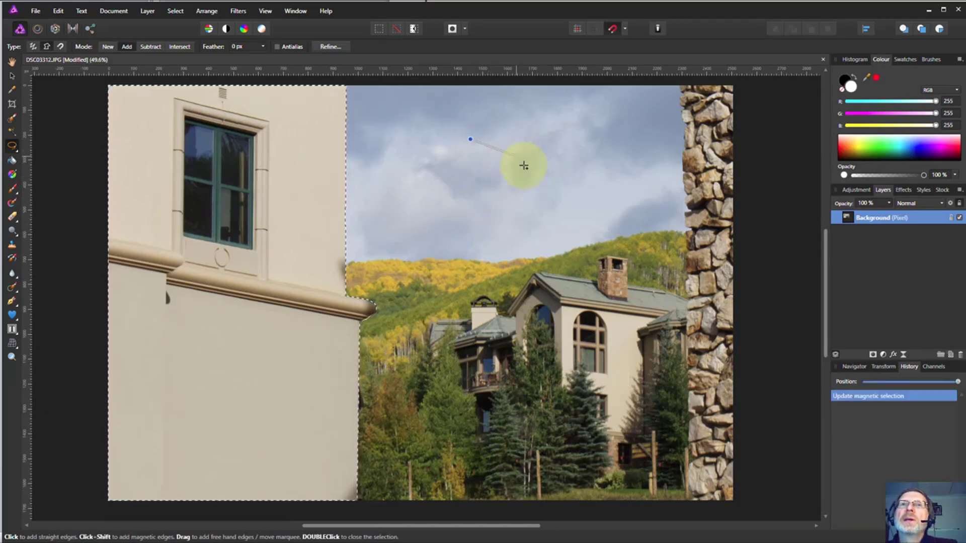
{"action": "left_click", "coordinate": [525, 204]}
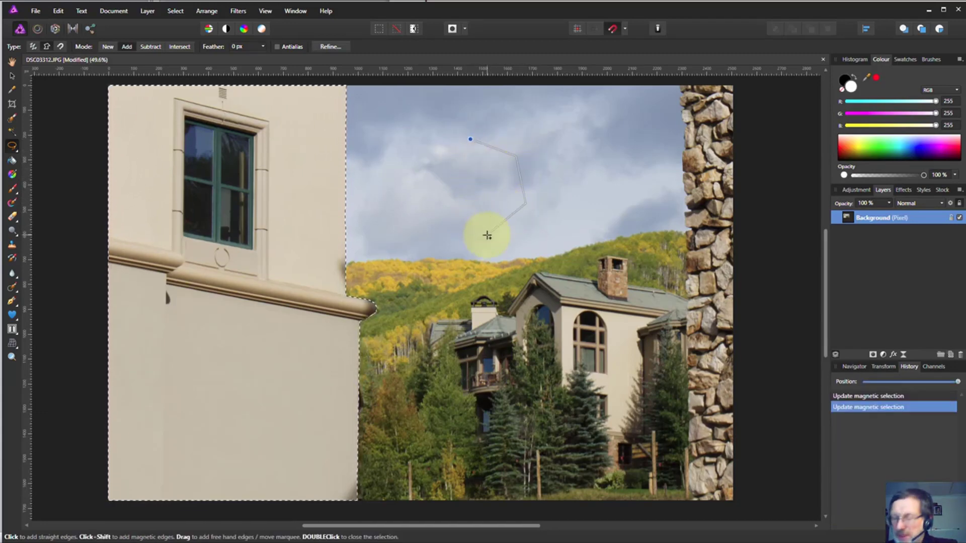
{"action": "key", "text": "ctrl+z"}
{"action": "key", "text": "ctrl+z"}
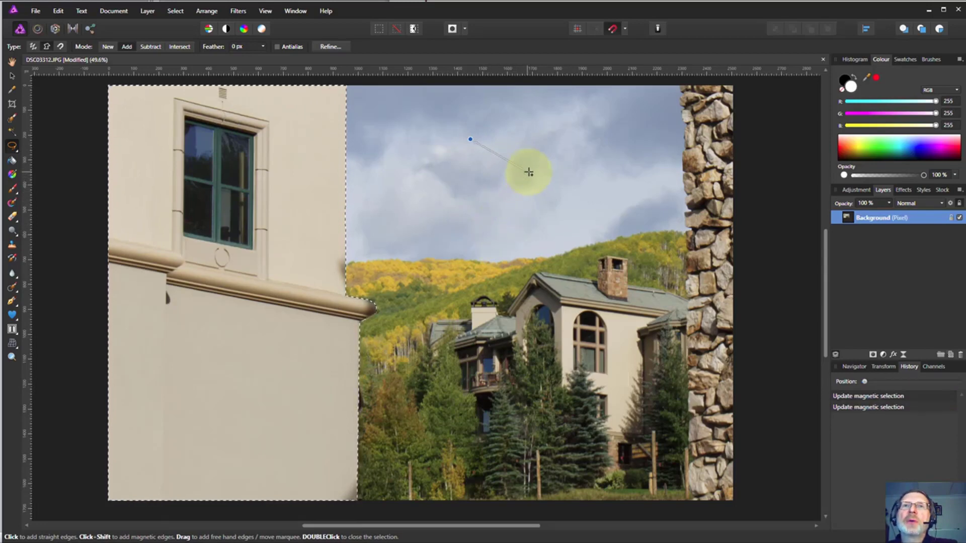
{"action": "mouse_move", "coordinate": [529, 170]}
{"action": "left_mouse_down"}
{"action": "mouse_move", "coordinate": [526, 202]}
{"action": "mouse_move", "coordinate": [469, 202]}
{"action": "mouse_move", "coordinate": [423, 183]}
{"action": "mouse_move", "coordinate": [410, 158]}
{"action": "mouse_move", "coordinate": [419, 123]}
{"action": "mouse_move", "coordinate": [441, 147]}
{"action": "mouse_move", "coordinate": [450, 124]}
{"action": "mouse_move", "coordinate": [444, 155]}
{"action": "mouse_move", "coordinate": [449, 126]}
{"action": "left_mouse_up"}
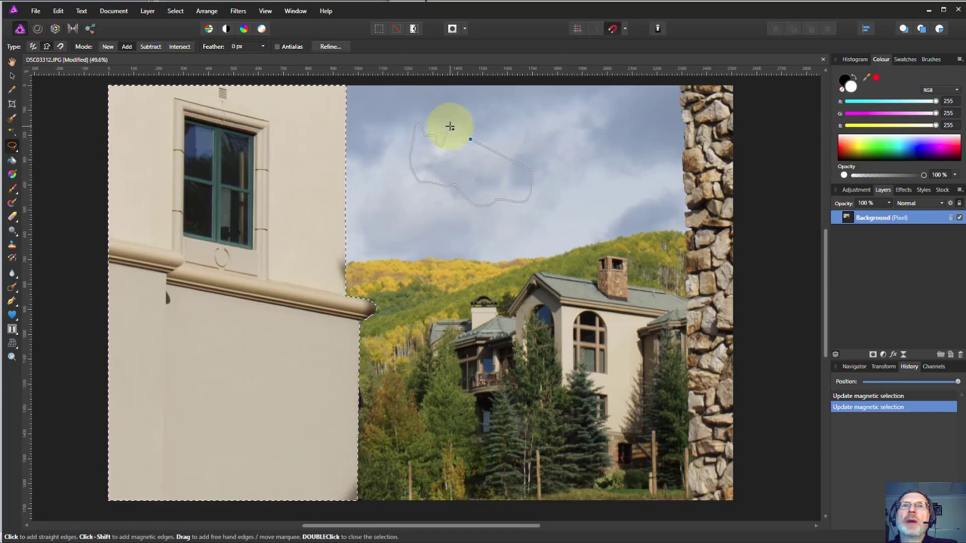
{"action": "double_click", "coordinate": [450, 126]}
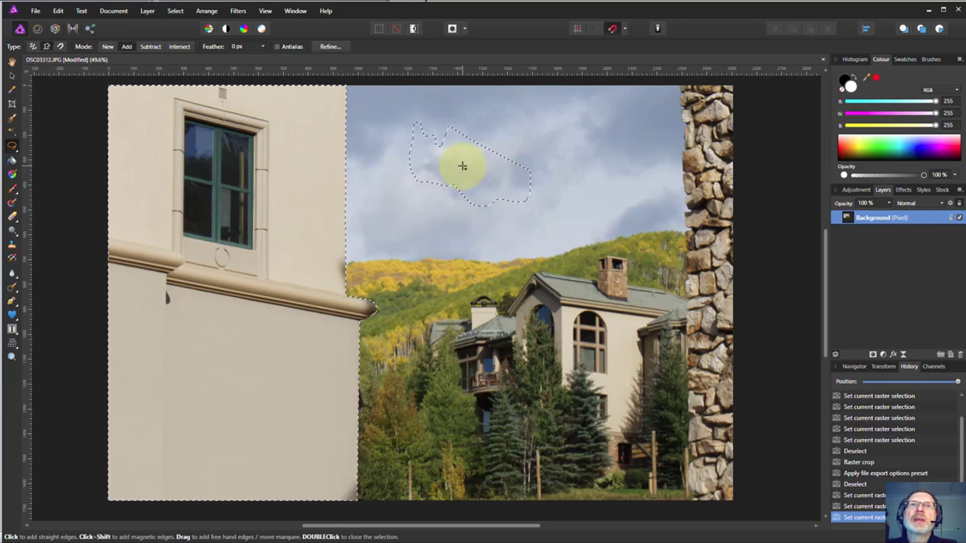
{"action": "key", "text": "ctrl+d"}
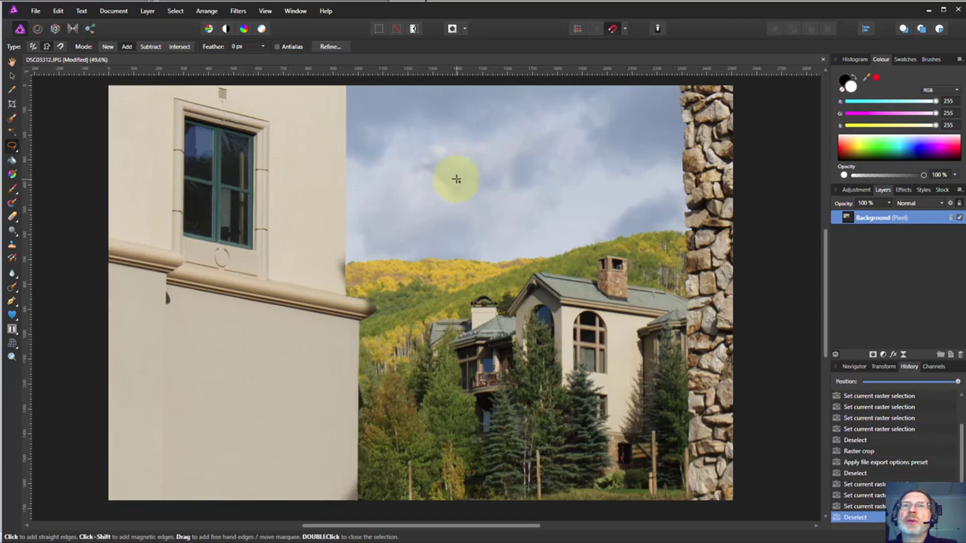